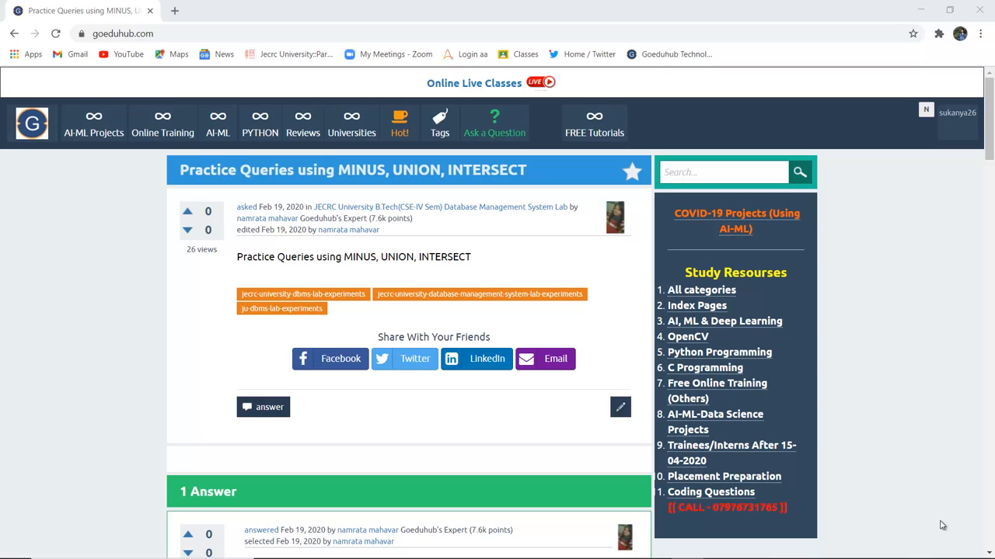
scroll(536, 531, "down", 3)
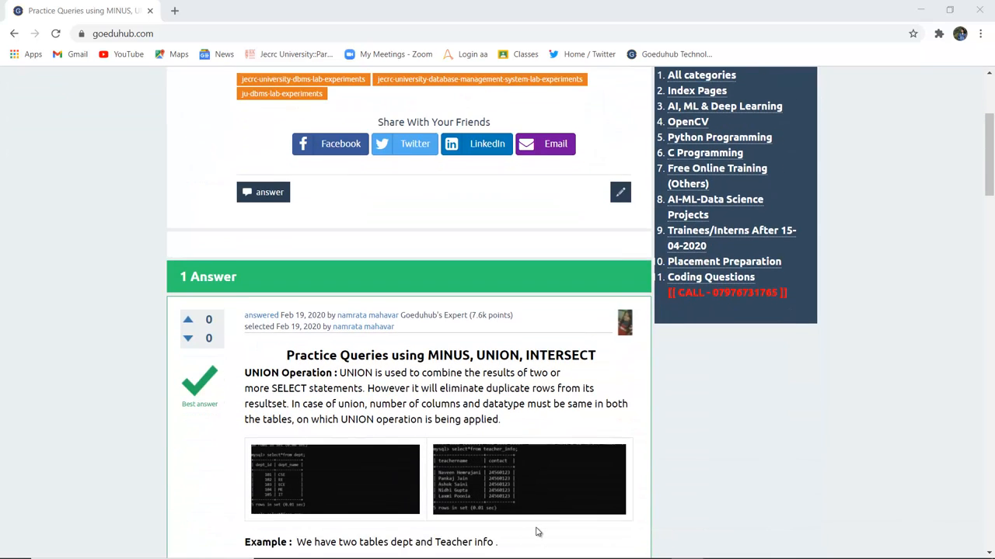
scroll(537, 531, "down", 2)
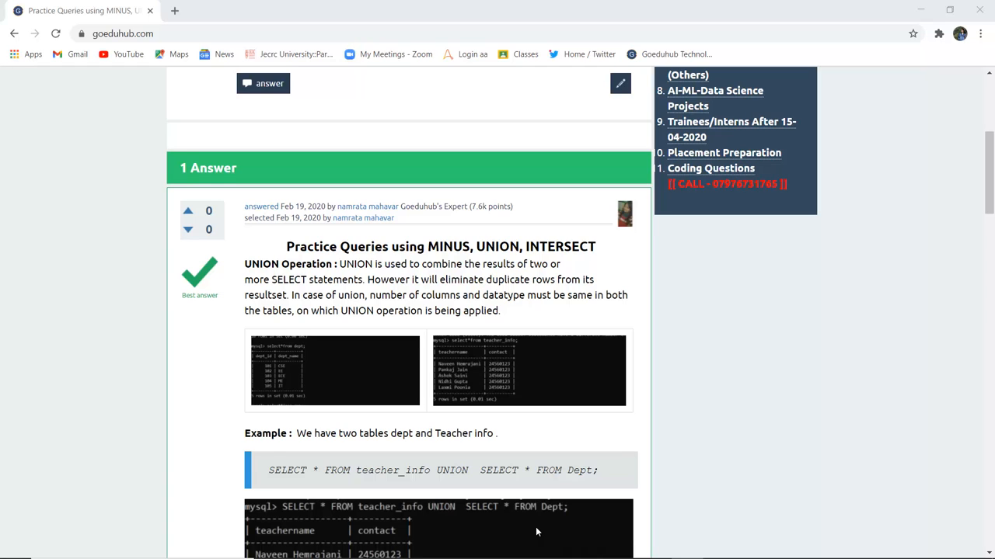
scroll(536, 531, "down", 2)
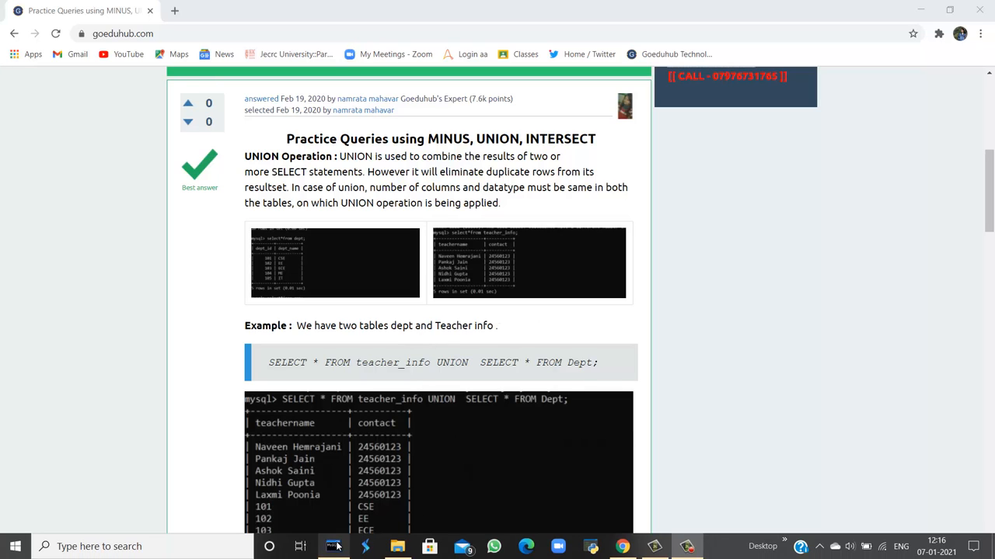
left_click(334, 546)
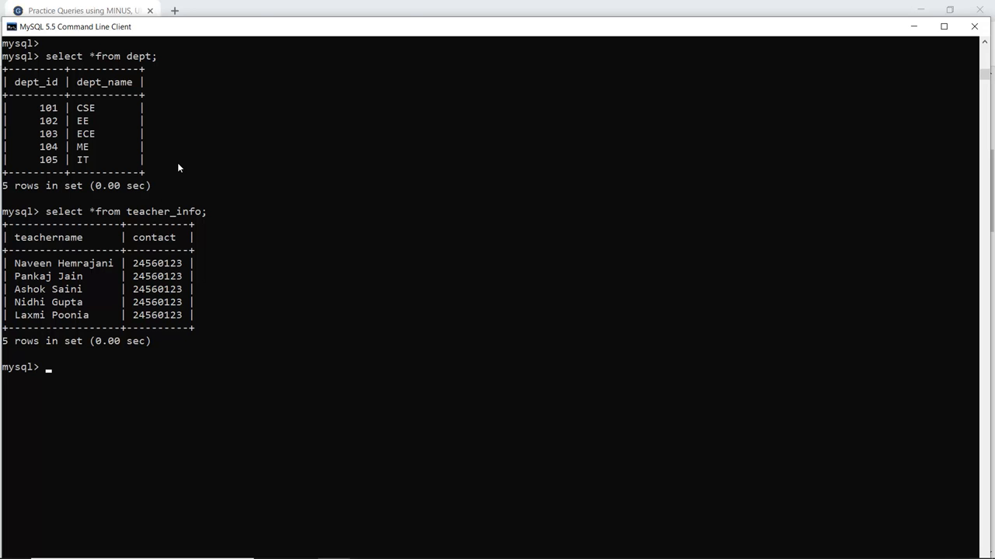
left_click(407, 8)
scroll(444, 331, "down", 2)
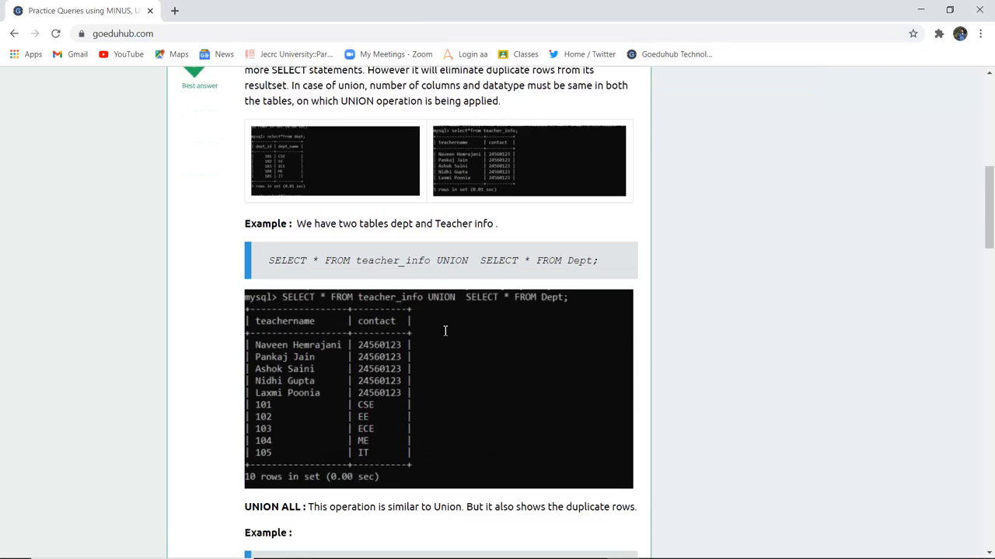
scroll(444, 331, "down", 1)
Select the example 'SELECT * FROM teacher_info UNION SELECT * FROM Dept' query without its trailing semicolon.
triple_click(275, 193)
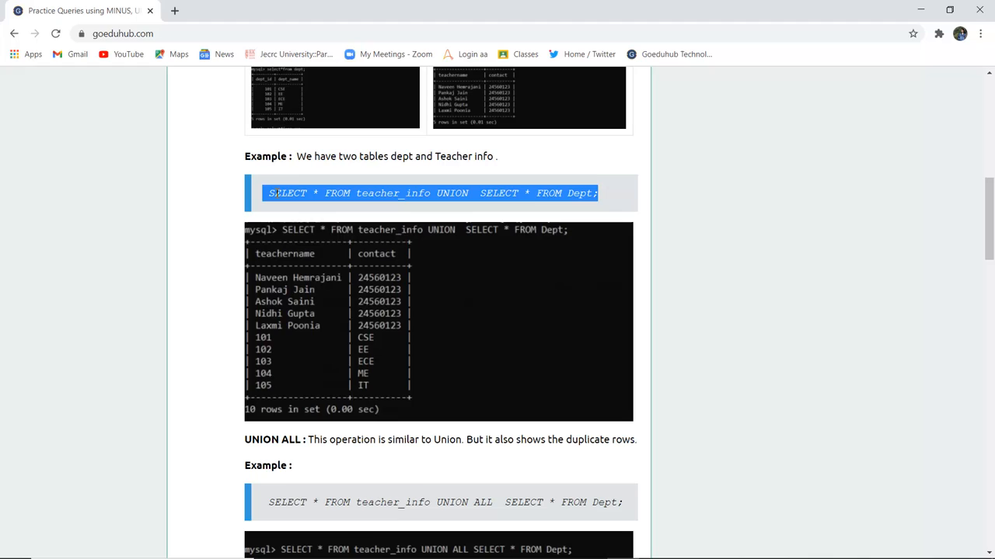
key("shift+Left")
Run the UNION of teacher_info and Dept at the mysql> prompt, returning 10 combined rows.
left_click(332, 547)
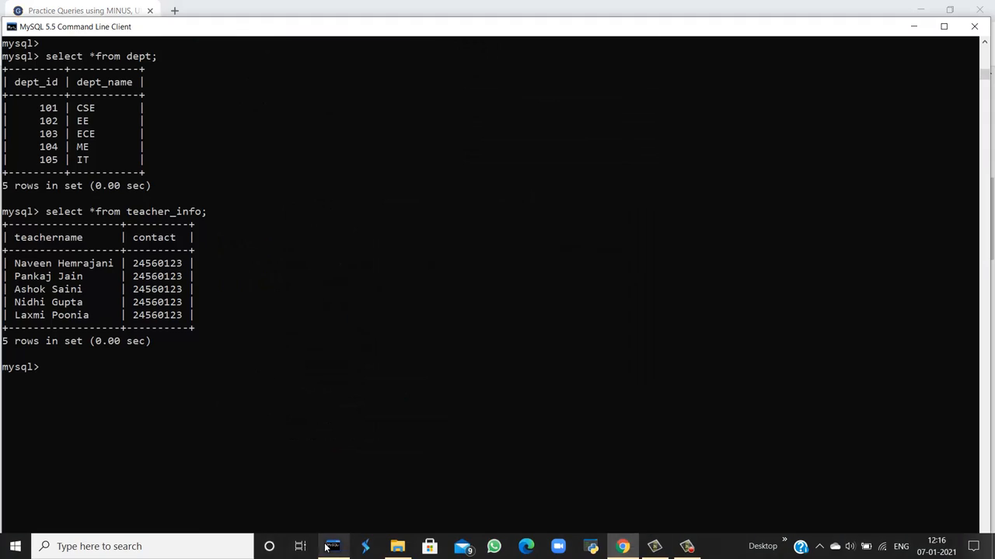
right_click(131, 350)
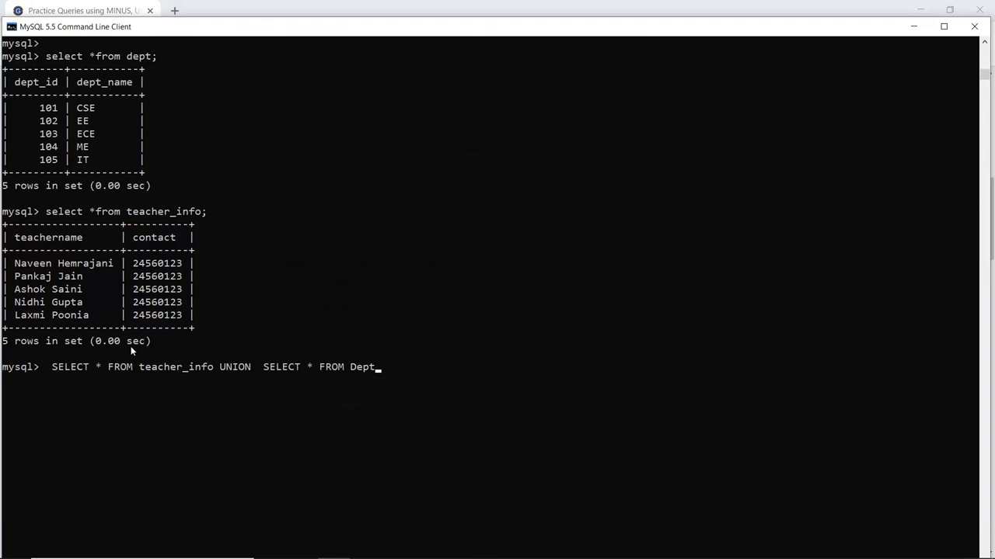
type(";")
key("Return")
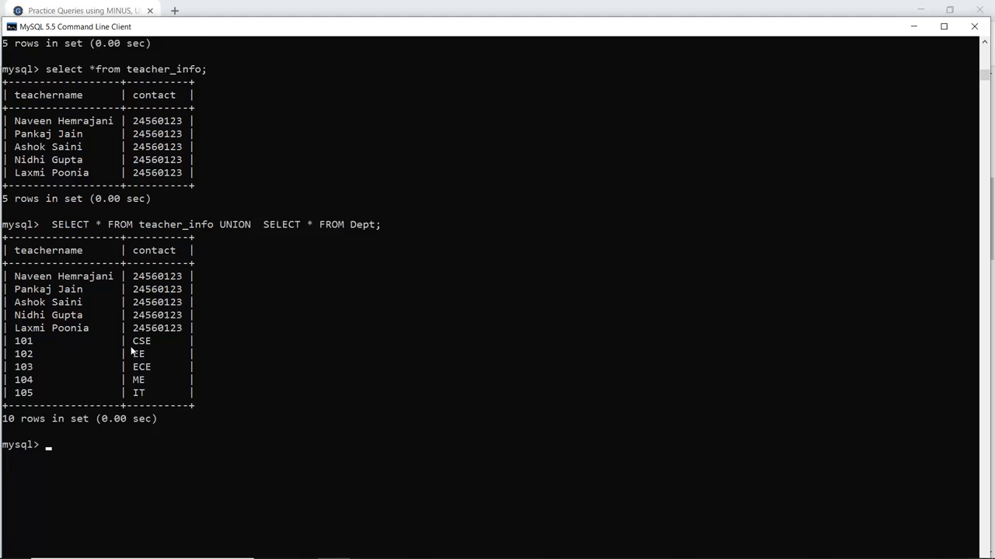
scroll(131, 349, "down", 1)
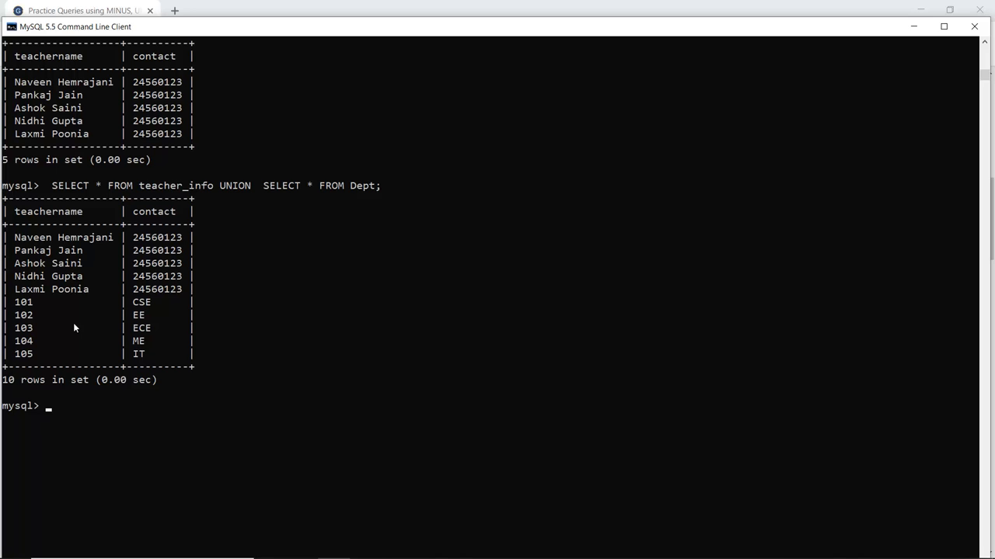
Return to the GoEduHub page and view the UNION ALL and INTERSECT sections with their example tables.
left_click(86, 10)
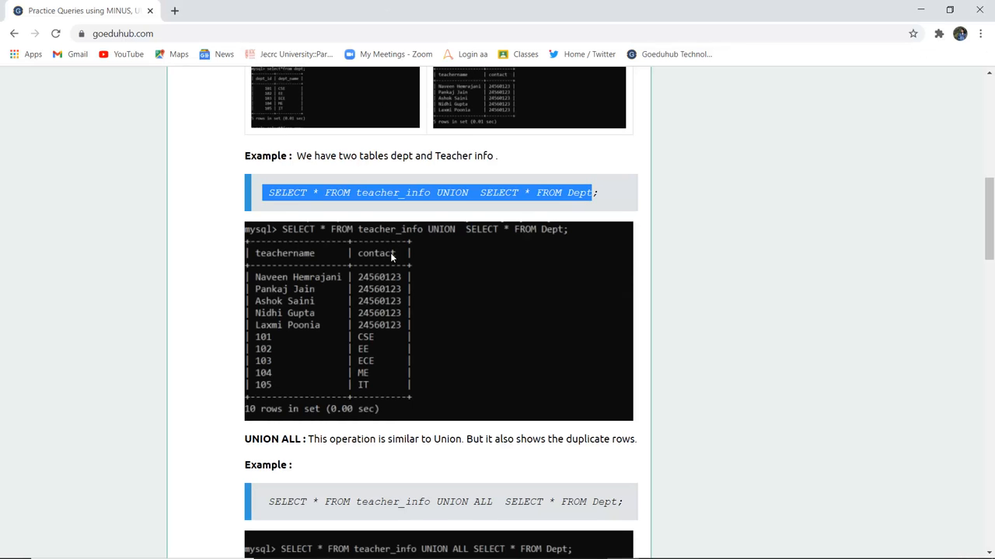
scroll(390, 253, "down", 2)
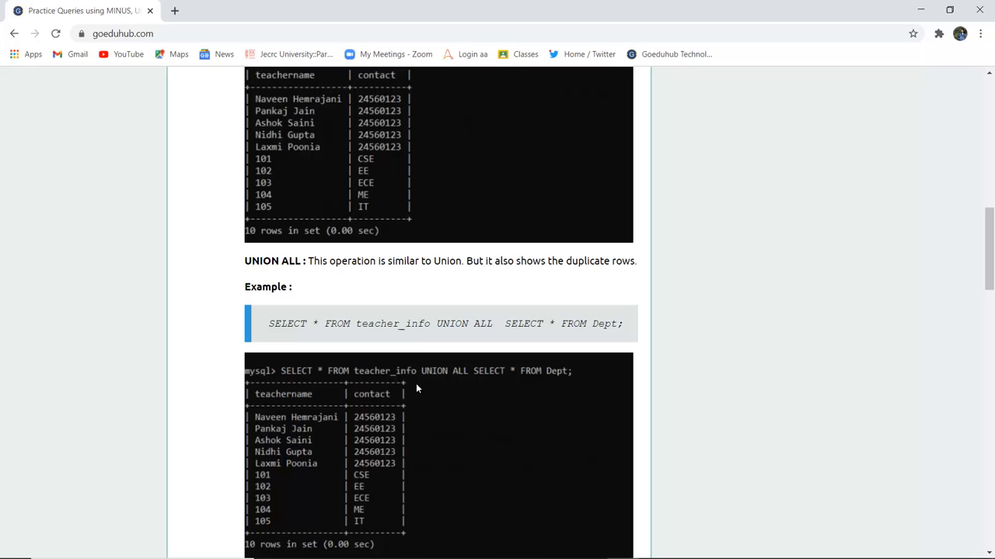
scroll(396, 331, "down", 5)
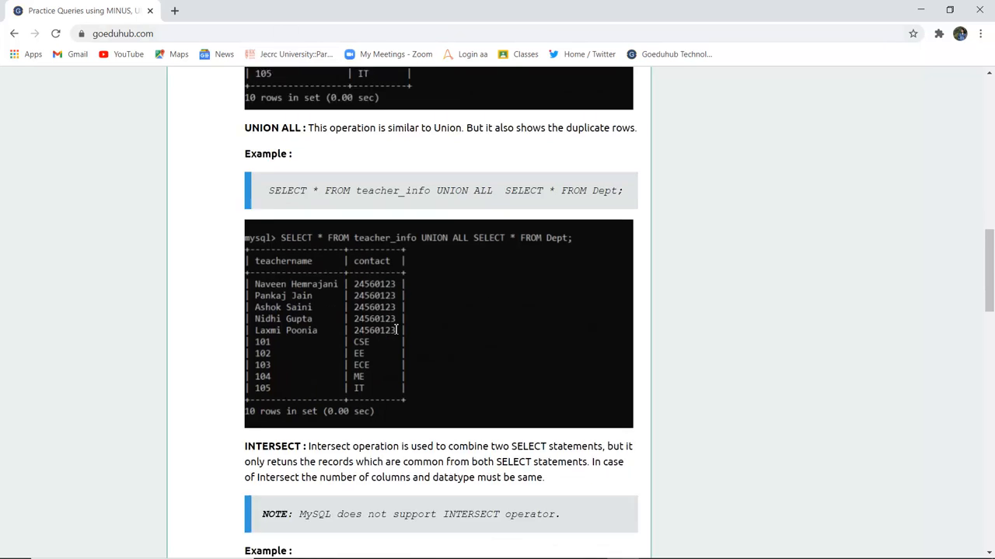
scroll(397, 330, "down", 5)
scroll(397, 331, "down", 3)
scroll(396, 331, "down", 1)
scroll(394, 332, "down", 1)
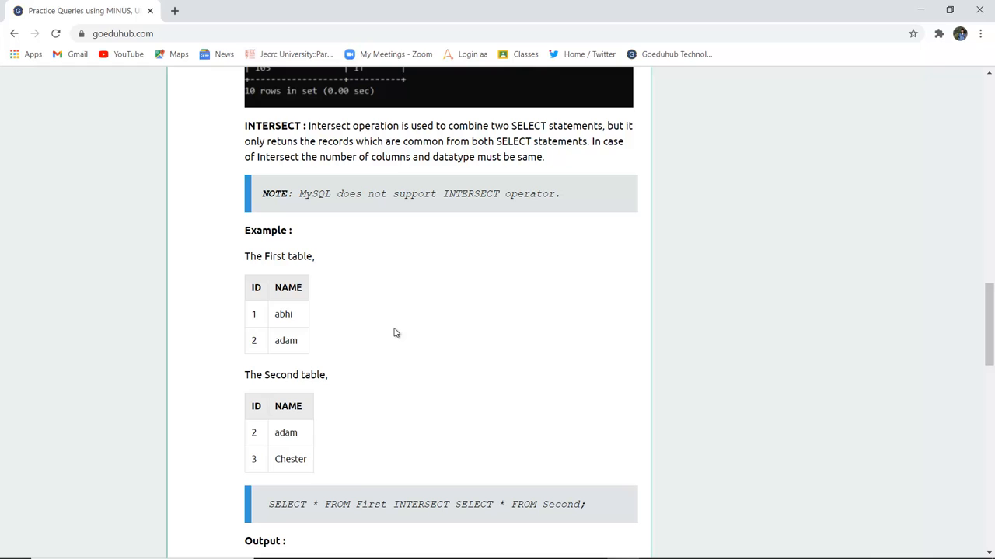
scroll(394, 333, "down", 2)
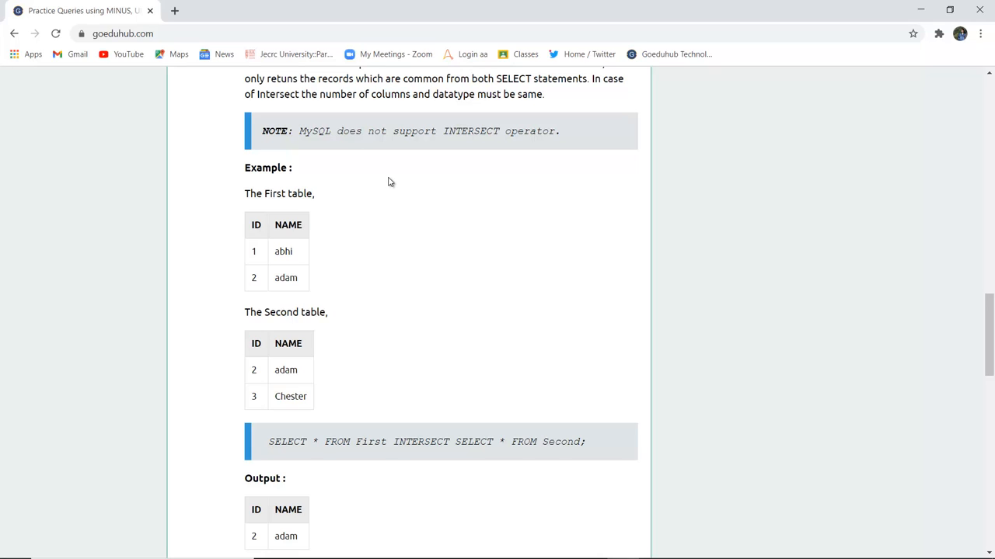
scroll(391, 182, "down", 2)
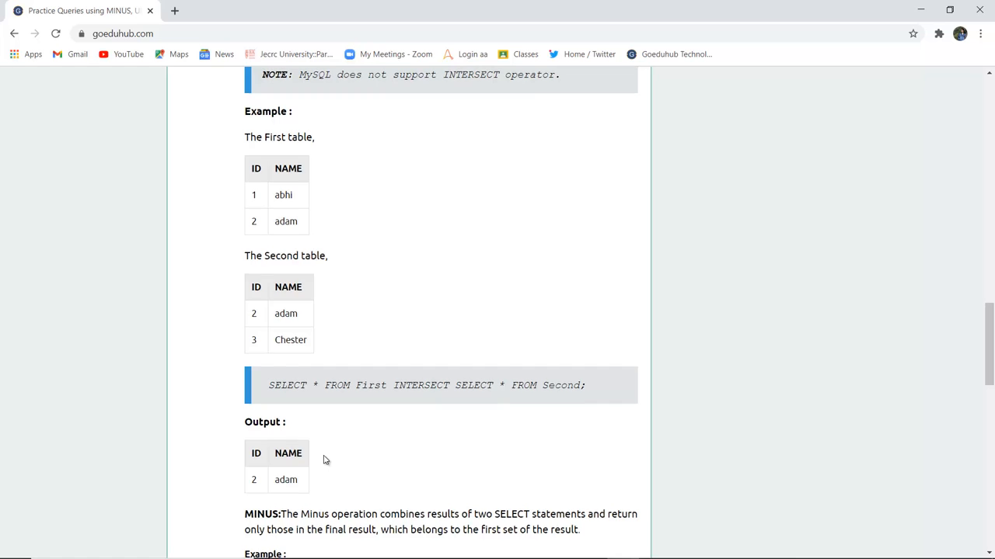
scroll(325, 459, "down", 3)
scroll(324, 459, "down", 2)
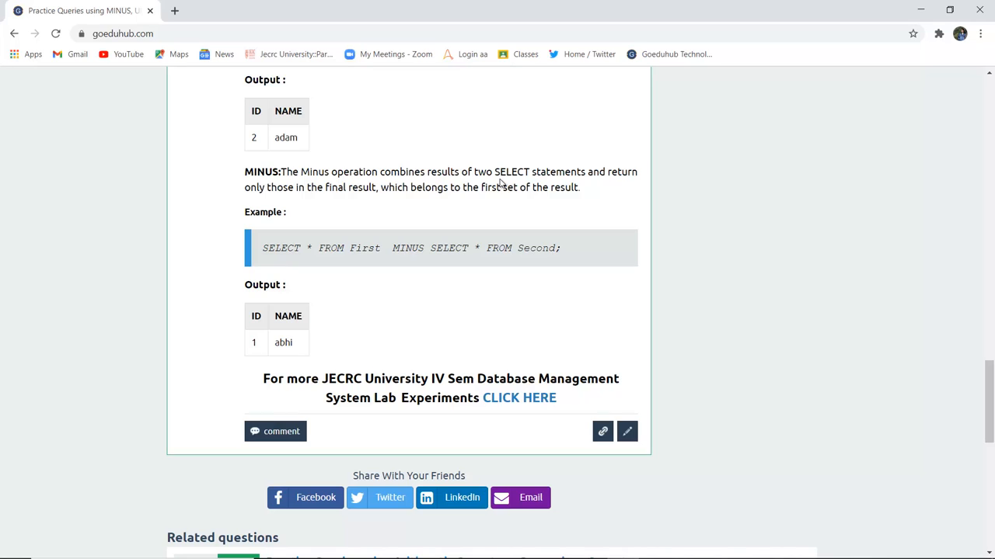
scroll(502, 184, "up", 2)
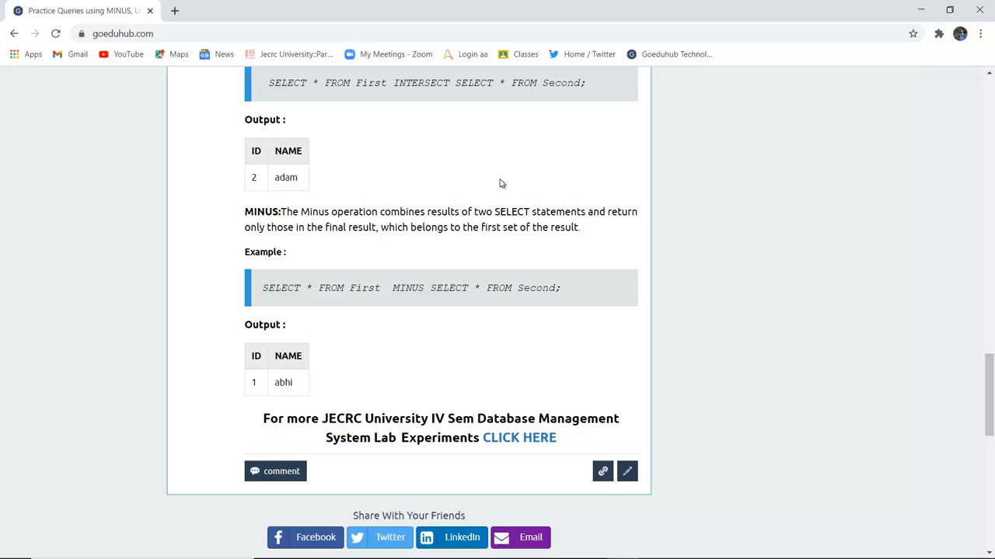
scroll(501, 183, "up", 1)
scroll(501, 184, "up", 1)
scroll(501, 184, "up", 1)
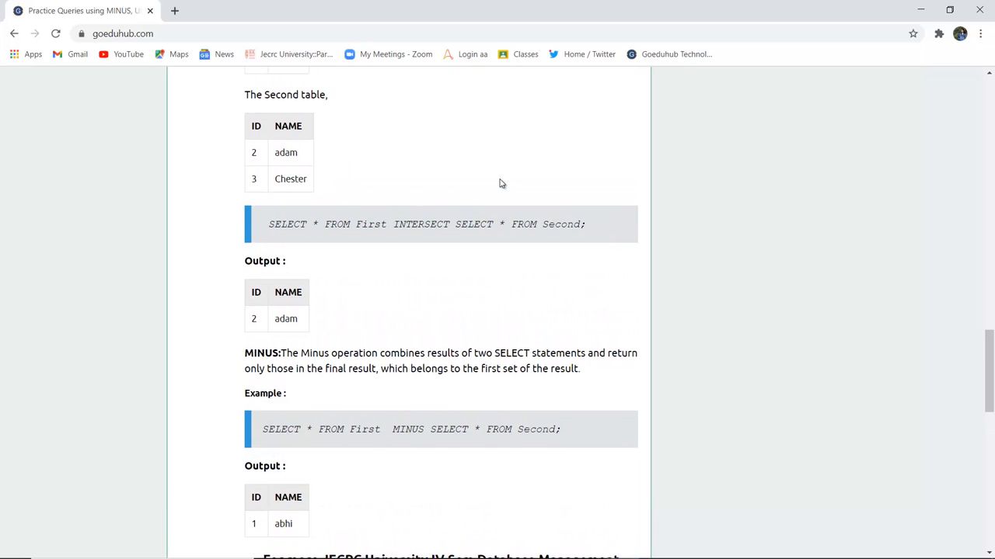
scroll(501, 183, "up", 1)
scroll(501, 184, "up", 1)
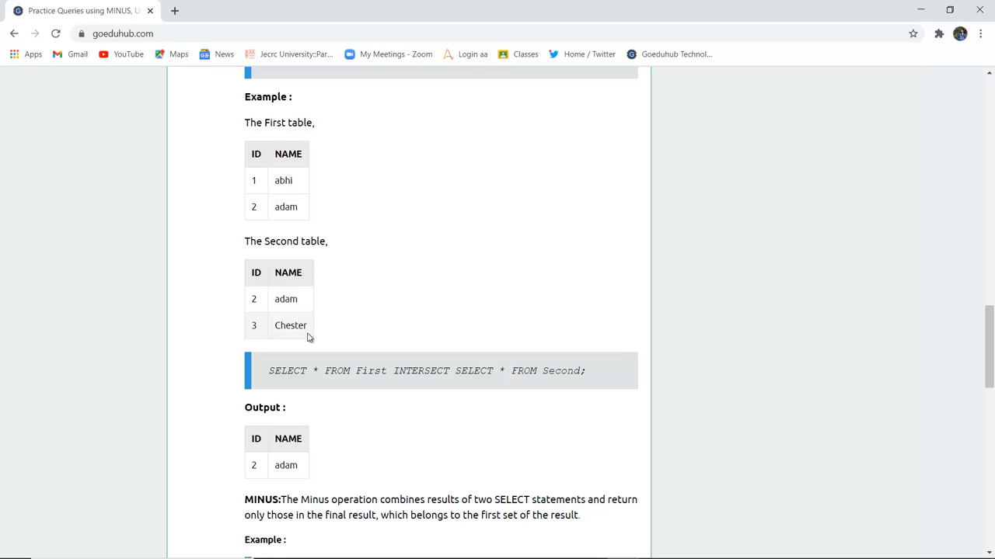
scroll(386, 324, "down", 1)
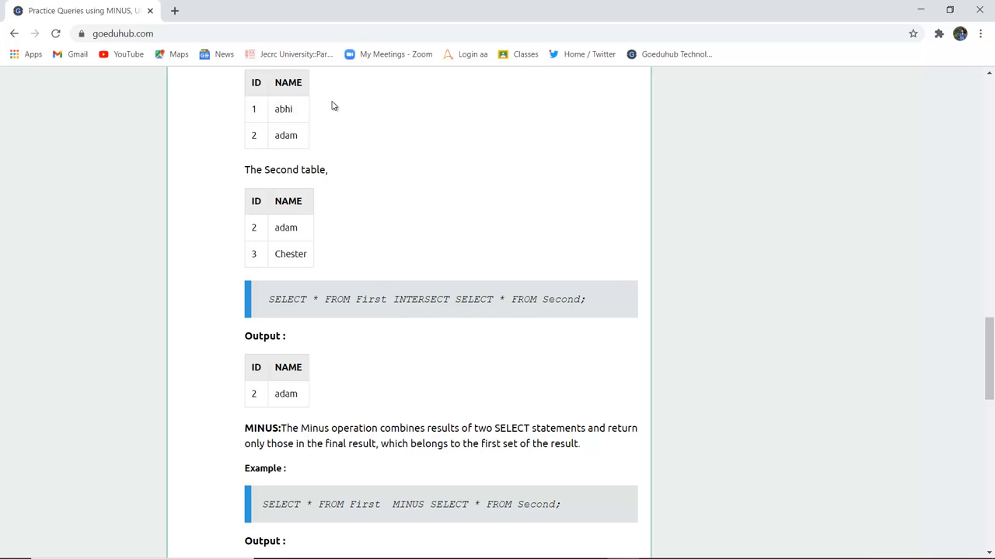
scroll(331, 105, "down", 3)
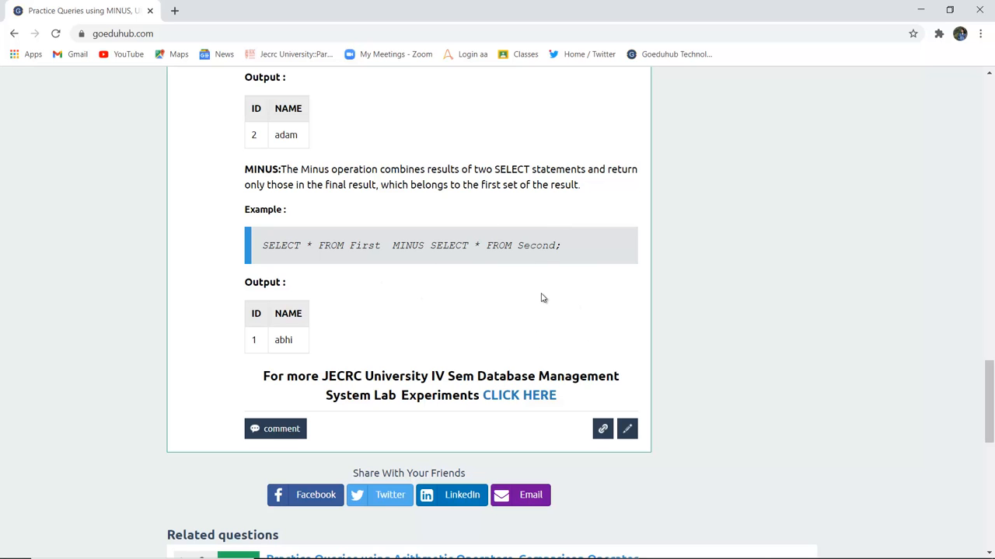
scroll(543, 298, "up", 4)
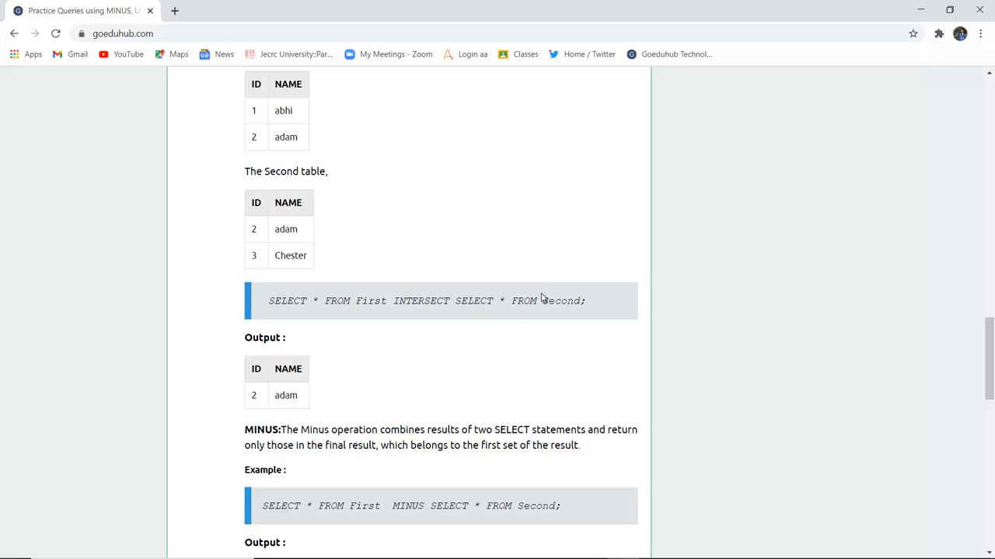
scroll(542, 298, "up", 3)
scroll(542, 298, "up", 4)
scroll(542, 298, "up", 4)
scroll(542, 298, "up", 3)
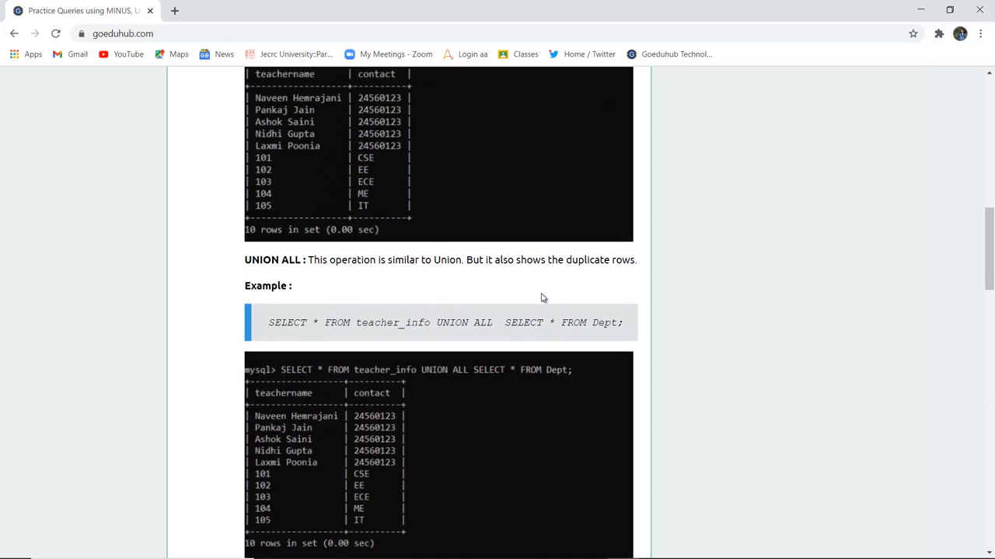
scroll(542, 298, "up", 3)
scroll(543, 298, "up", 3)
scroll(542, 297, "up", 2)
scroll(542, 297, "up", 2)
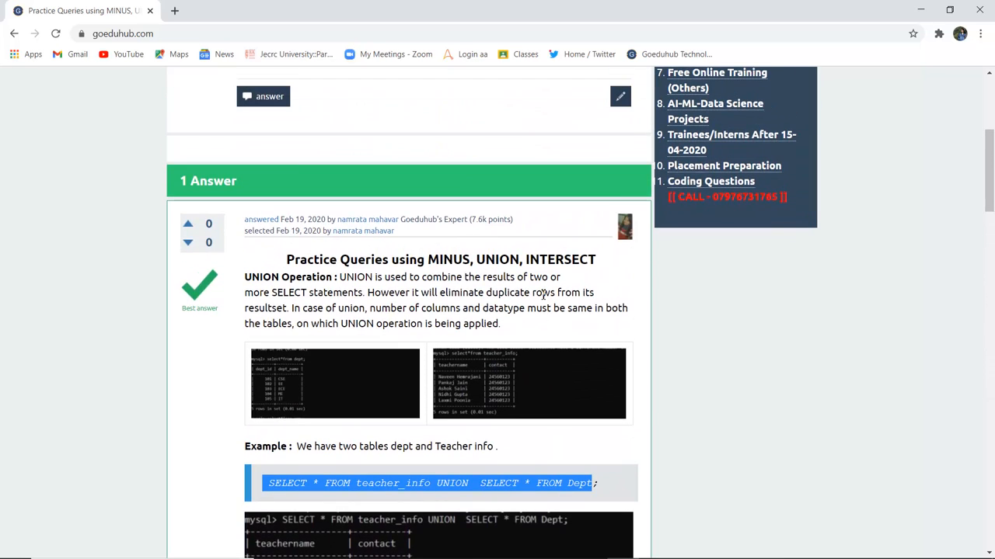